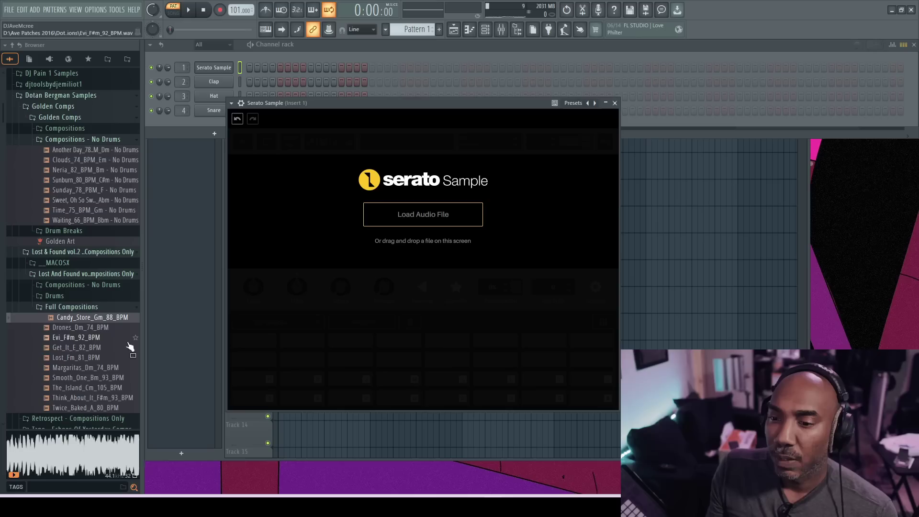
Step: Load Candy_Store_Gm_88_BPM.wav into Serato Sample and fill the pads with random chops using Set Random
{"action": "left_click_drag", "start_coordinate": [409, 232], "coordinate": [410, 232]}
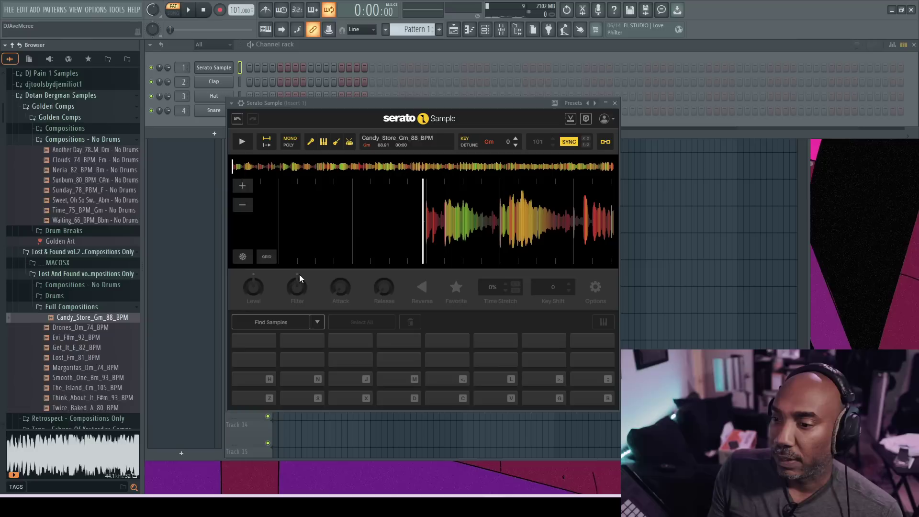
{"action": "left_click", "coordinate": [317, 323]}
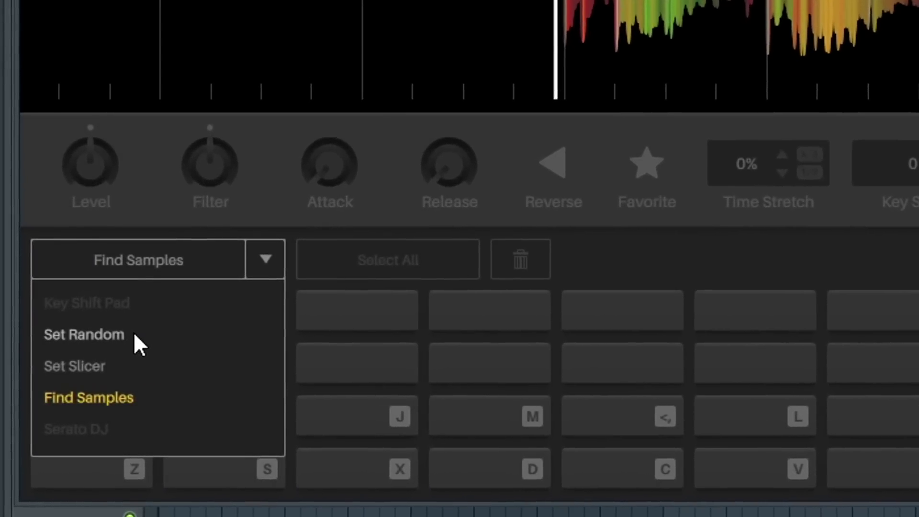
{"action": "left_click", "coordinate": [122, 335]}
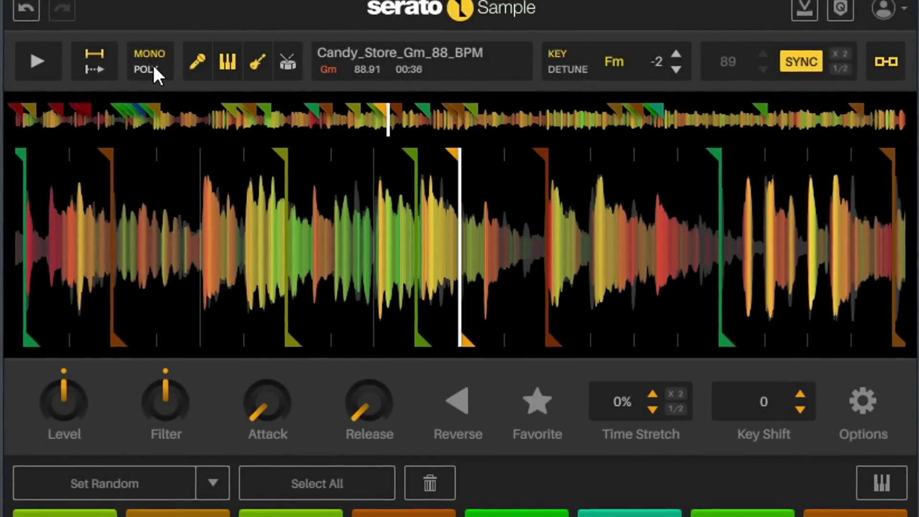
Step: Start playback to audition the Fm chops across the 32 coloured pads
{"action": "left_click", "coordinate": [42, 62]}
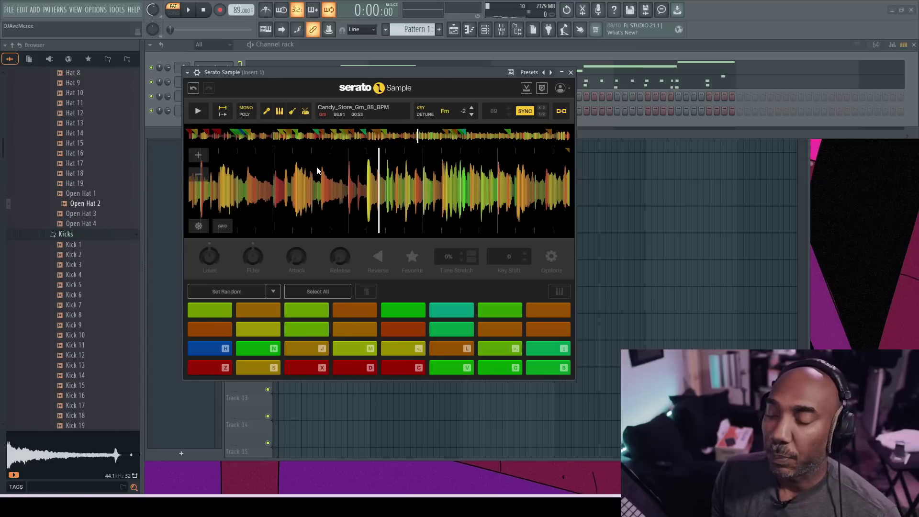
{"action": "left_click", "coordinate": [200, 115]}
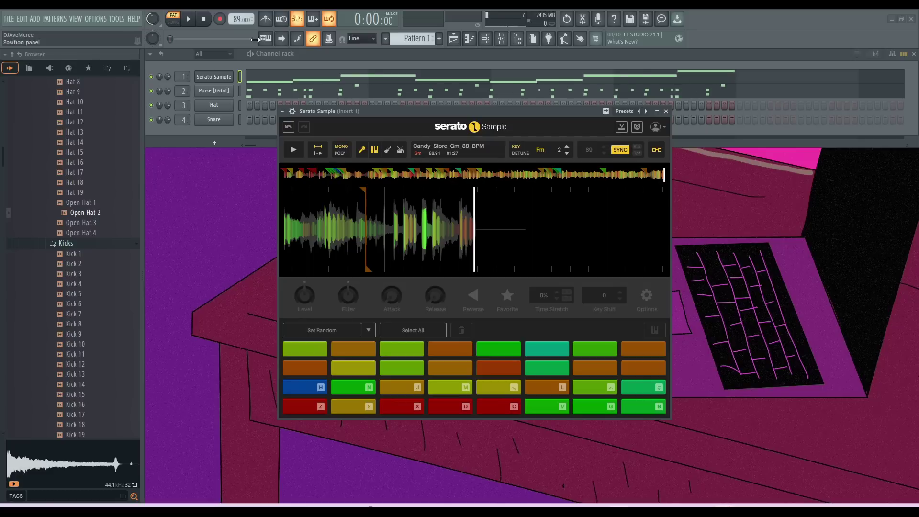
Step: Show the Channel Rack, then bring the Serato Sample window back in front during playback
{"action": "left_click", "coordinate": [155, 93]}
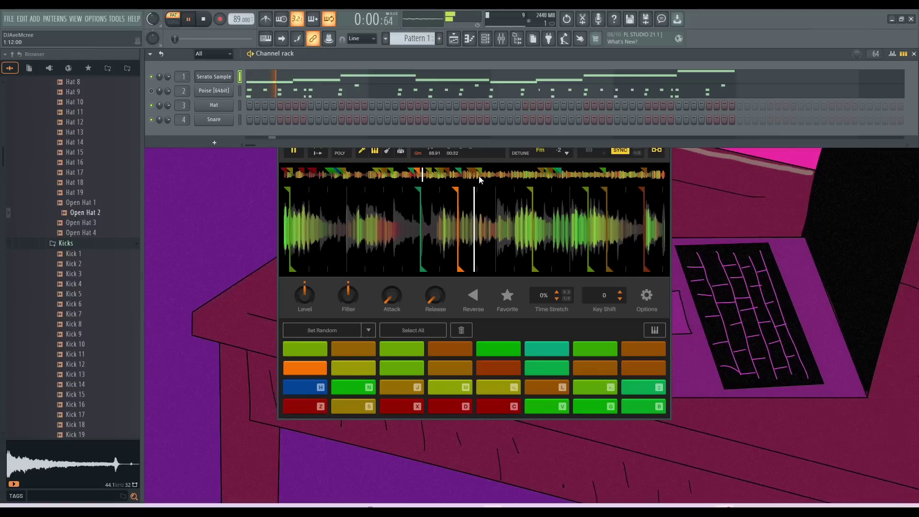
{"action": "left_click", "coordinate": [509, 159]}
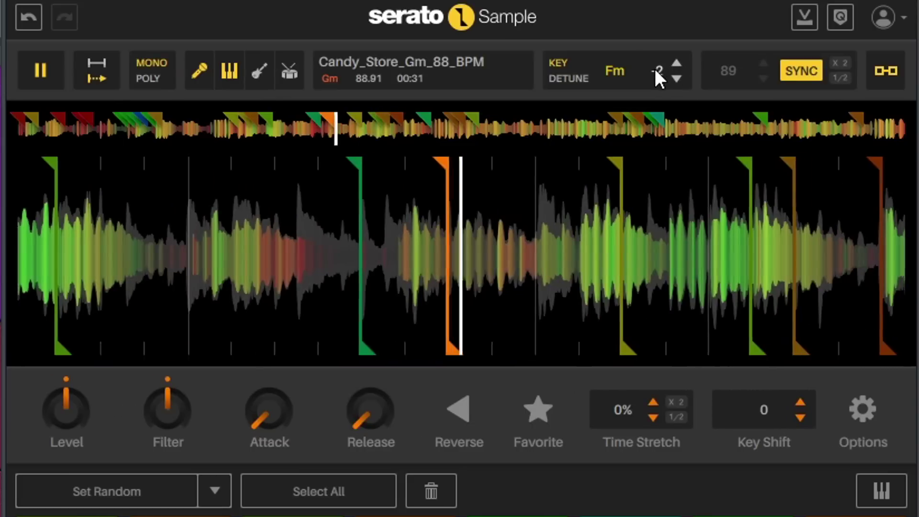
Step: Step the sample's key up from F#m through C#m, then back down to Fm
{"action": "left_click", "coordinate": [676, 62]}
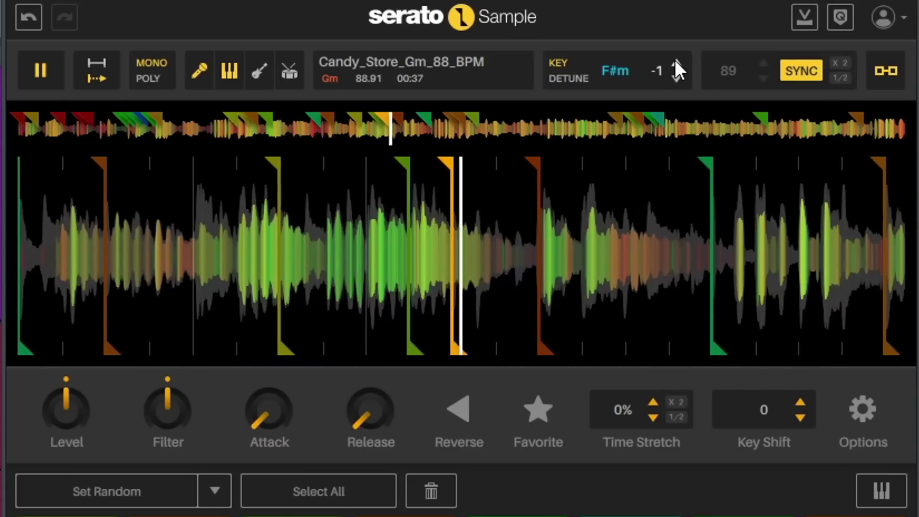
{"action": "left_click", "coordinate": [676, 63]}
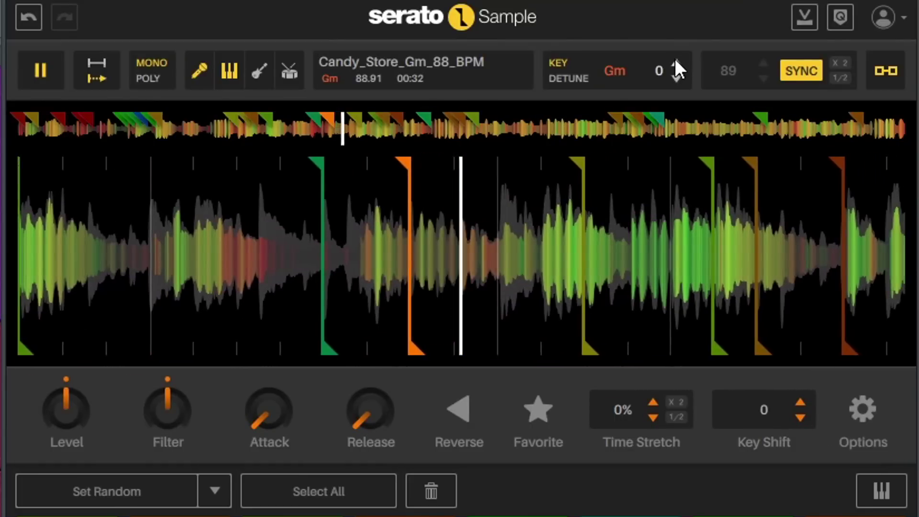
{"action": "left_click", "coordinate": [676, 62]}
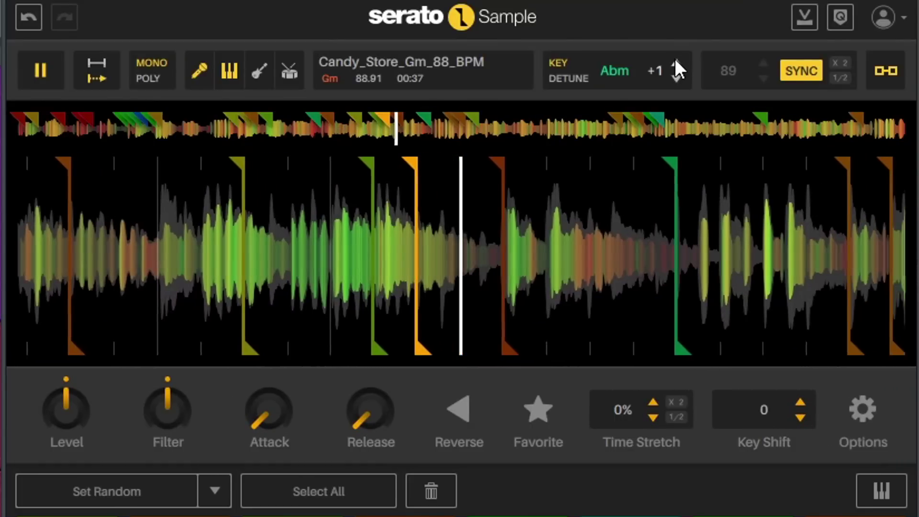
{"action": "left_click", "coordinate": [675, 62]}
{"action": "left_click", "coordinate": [676, 63]}
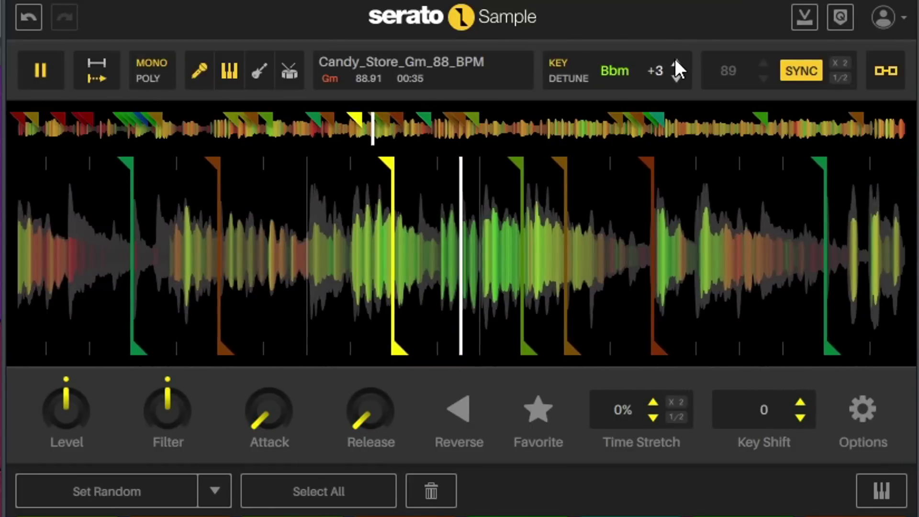
{"action": "left_click", "coordinate": [676, 62]}
{"action": "left_click", "coordinate": [676, 62]}
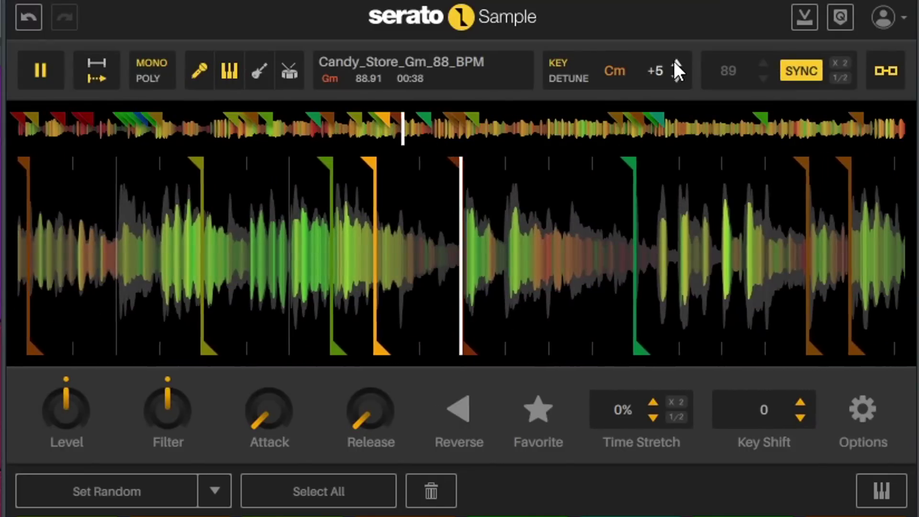
{"action": "left_click", "coordinate": [674, 62]}
{"action": "left_click", "coordinate": [680, 77]}
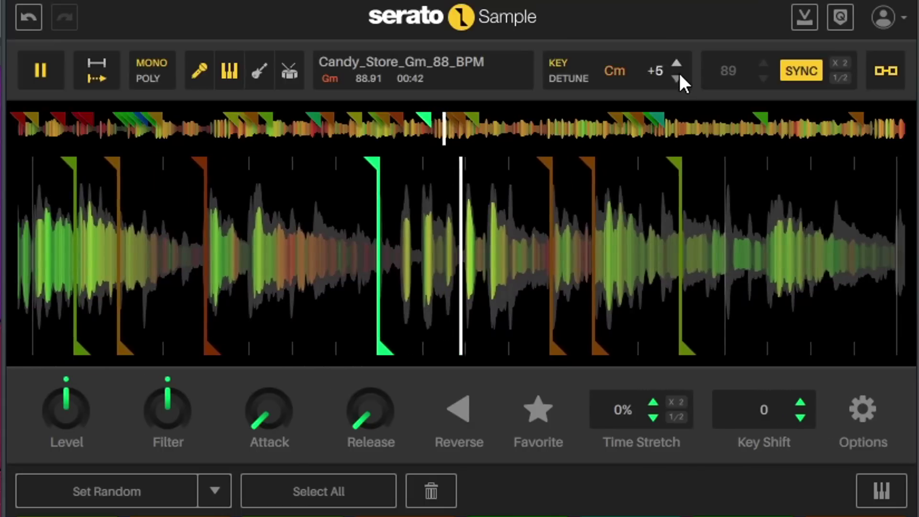
{"action": "left_click", "coordinate": [680, 76]}
{"action": "left_click", "coordinate": [679, 77]}
{"action": "left_click", "coordinate": [680, 76]}
{"action": "left_click", "coordinate": [679, 77]}
{"action": "left_click", "coordinate": [679, 76]}
{"action": "left_click", "coordinate": [680, 77]}
{"action": "left_click", "coordinate": [680, 76]}
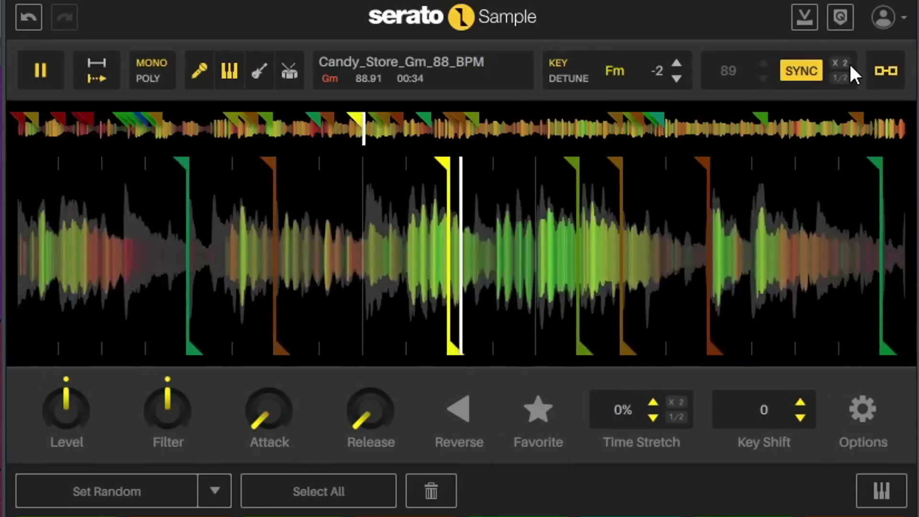
Step: Double the tempo twice, then halve it repeatedly until it reads 44.5 BPM
{"action": "left_click", "coordinate": [844, 63]}
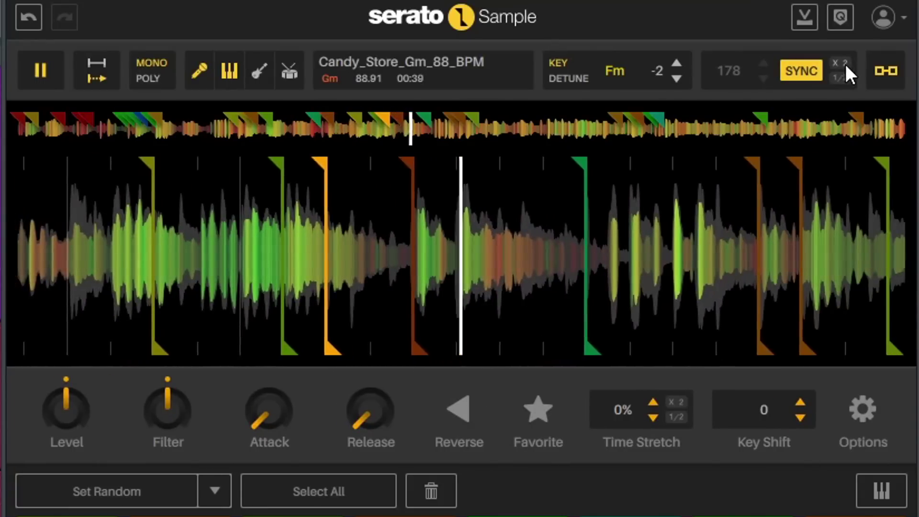
{"action": "left_click", "coordinate": [845, 64]}
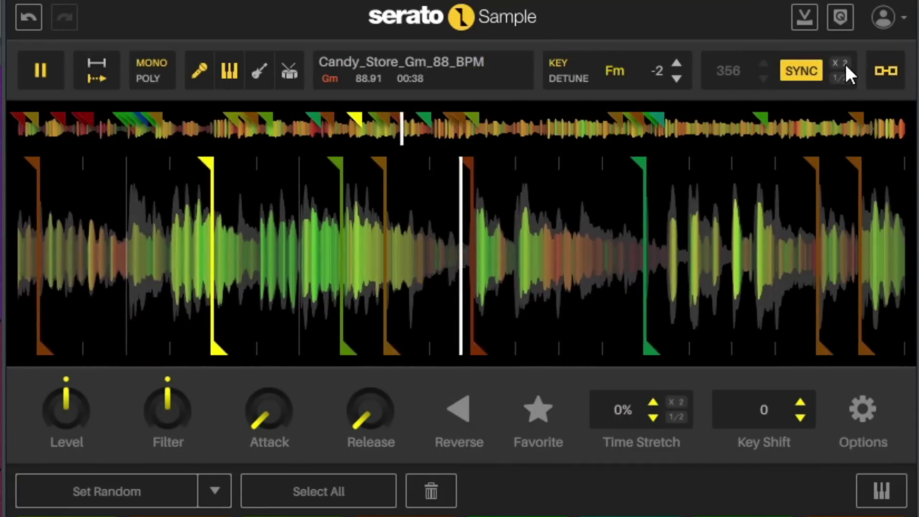
{"action": "left_click", "coordinate": [838, 77]}
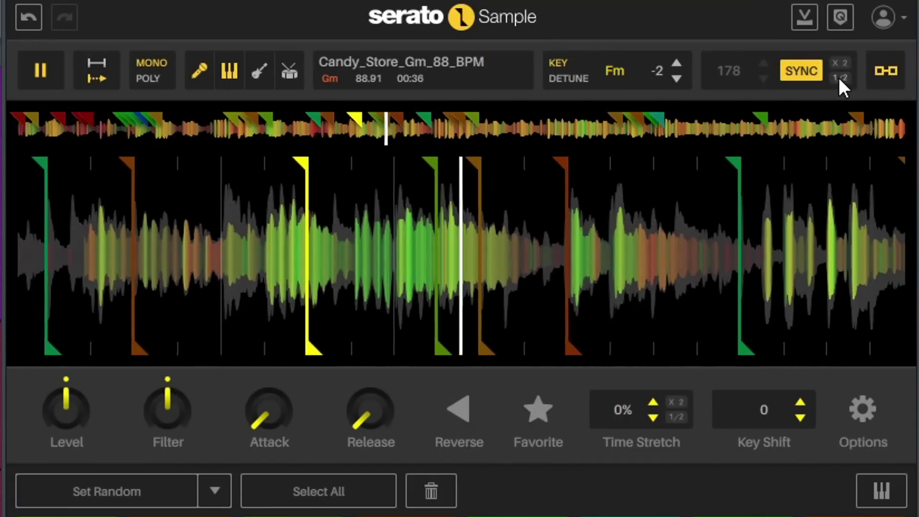
{"action": "left_click", "coordinate": [839, 78]}
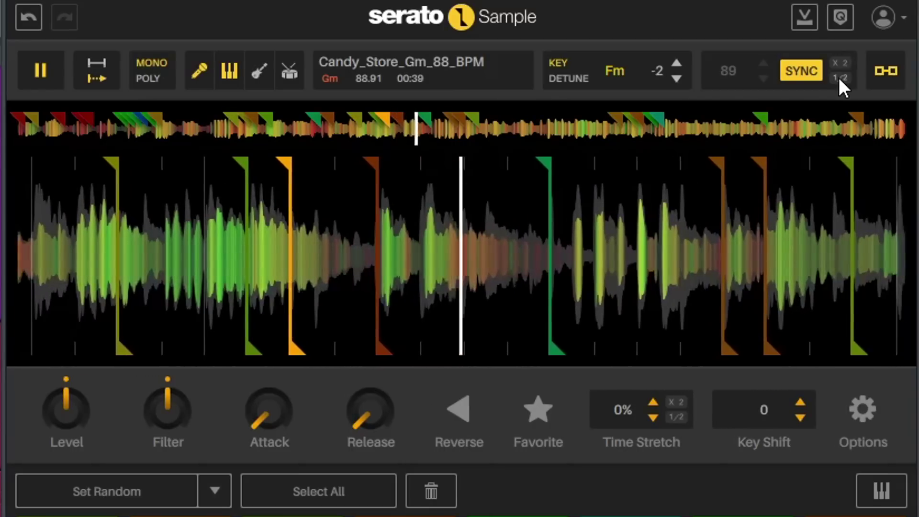
{"action": "left_click", "coordinate": [839, 78]}
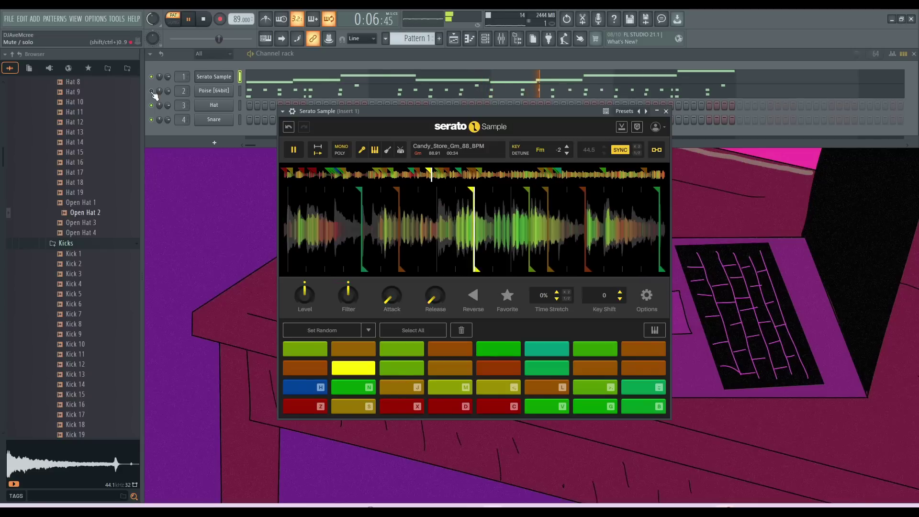
Step: Bring Serato Sample forward from the Channel Rack and double its tempo back to 89 BPM
{"action": "left_click", "coordinate": [154, 94]}
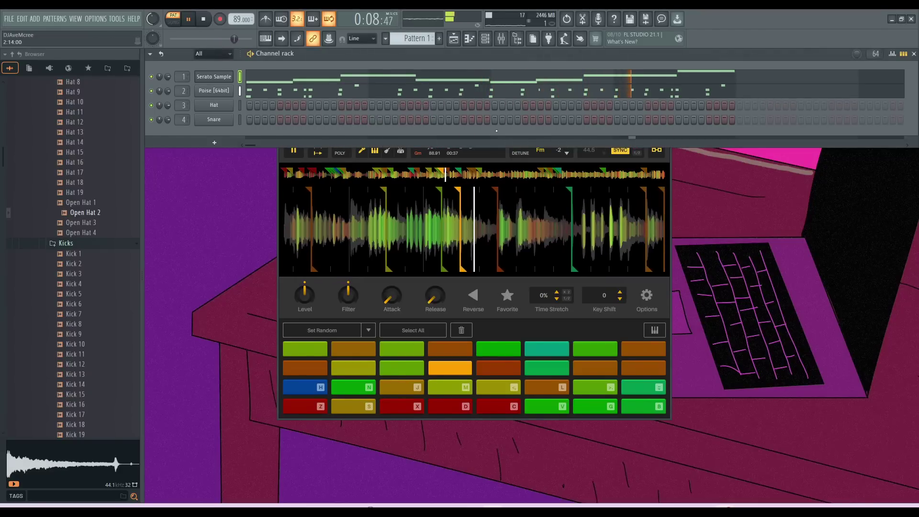
{"action": "left_click", "coordinate": [507, 157]}
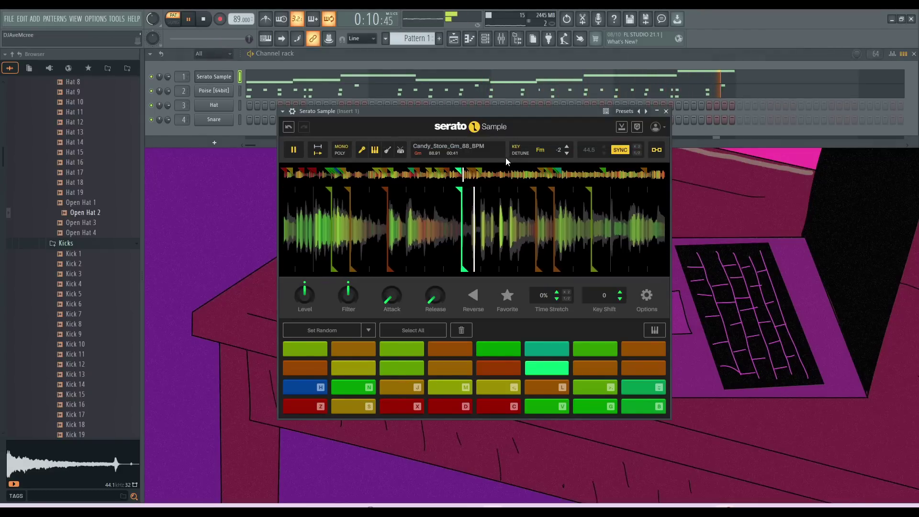
{"action": "left_click", "coordinate": [637, 147]}
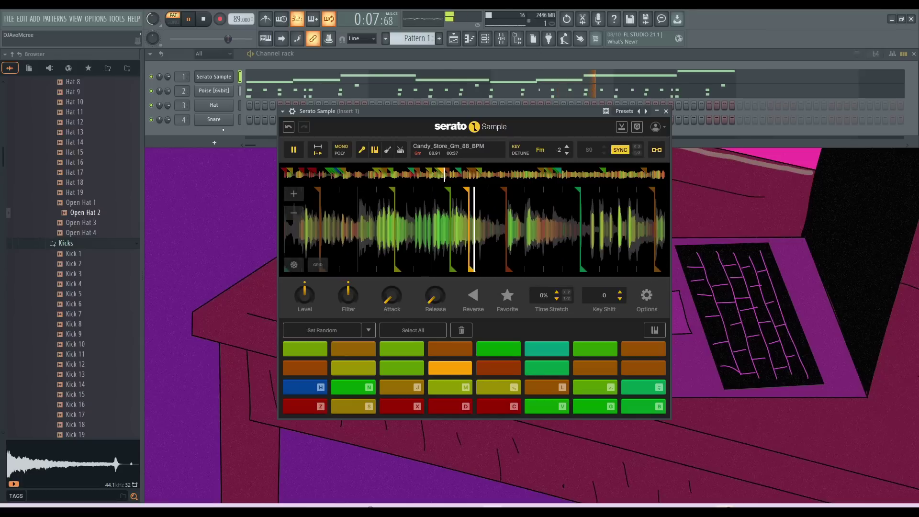
{"action": "left_click", "coordinate": [152, 92]}
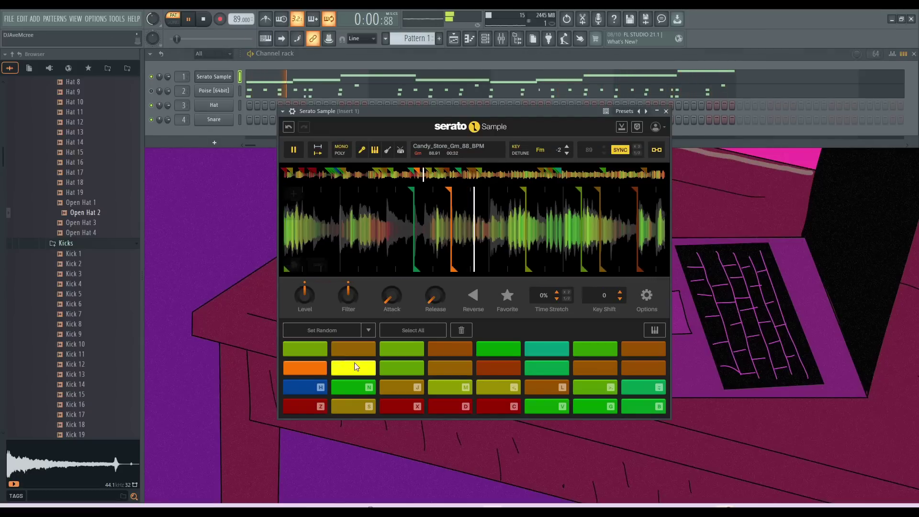
{"action": "mouse_move", "coordinate": [312, 300]}
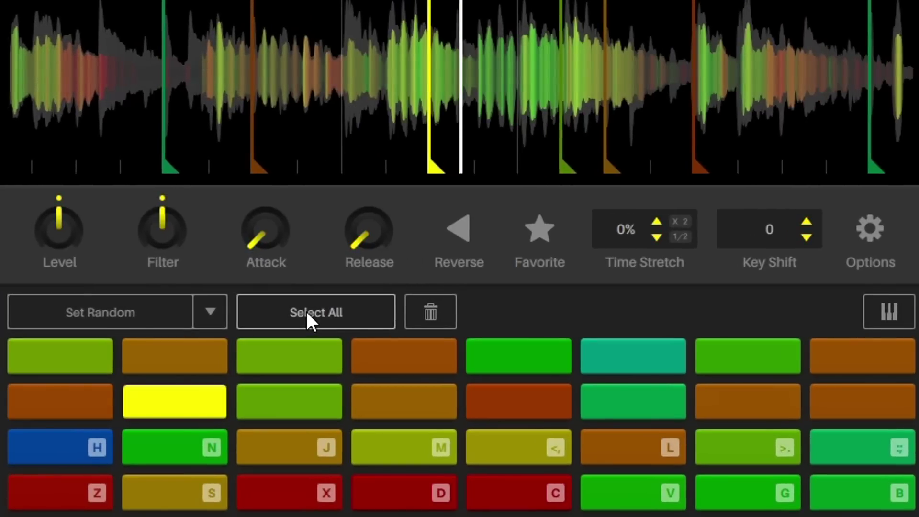
Step: Select all 32 chops and lower their filter cutoff from 3.21 kHz to 1.17 kHz
{"action": "left_click", "coordinate": [306, 312]}
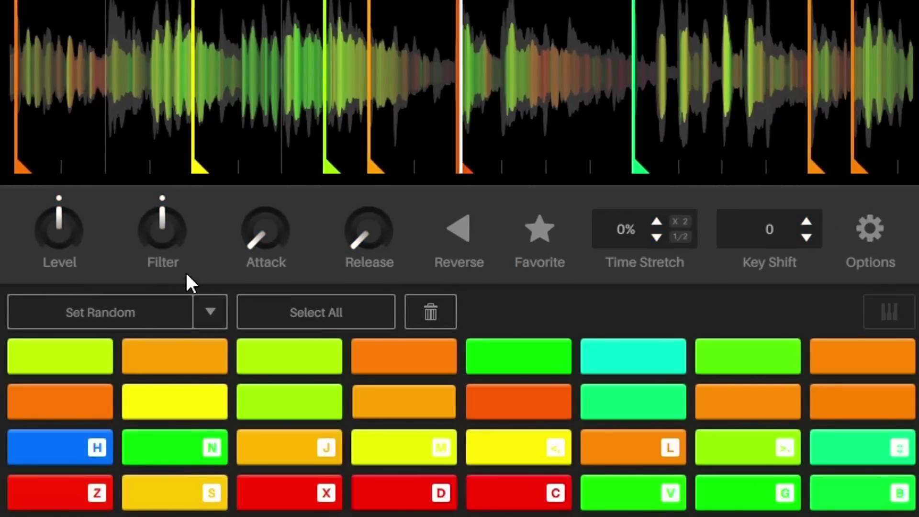
{"action": "mouse_move", "coordinate": [155, 235]}
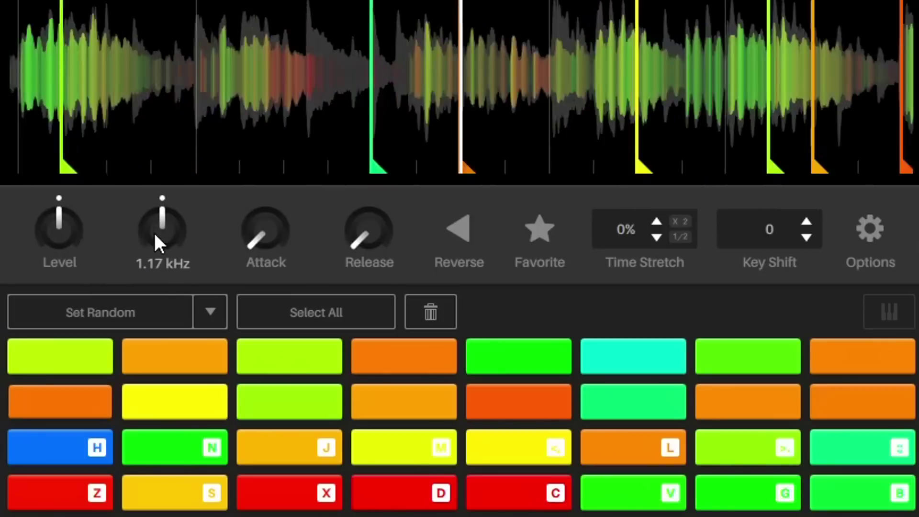
{"action": "mouse_move", "coordinate": [153, 231]}
{"action": "left_mouse_down"}
{"action": "mouse_move", "coordinate": [153, 302]}
{"action": "mouse_move", "coordinate": [154, 170]}
{"action": "mouse_move", "coordinate": [153, 233]}
{"action": "mouse_move", "coordinate": [160, 214]}
{"action": "left_mouse_up"}
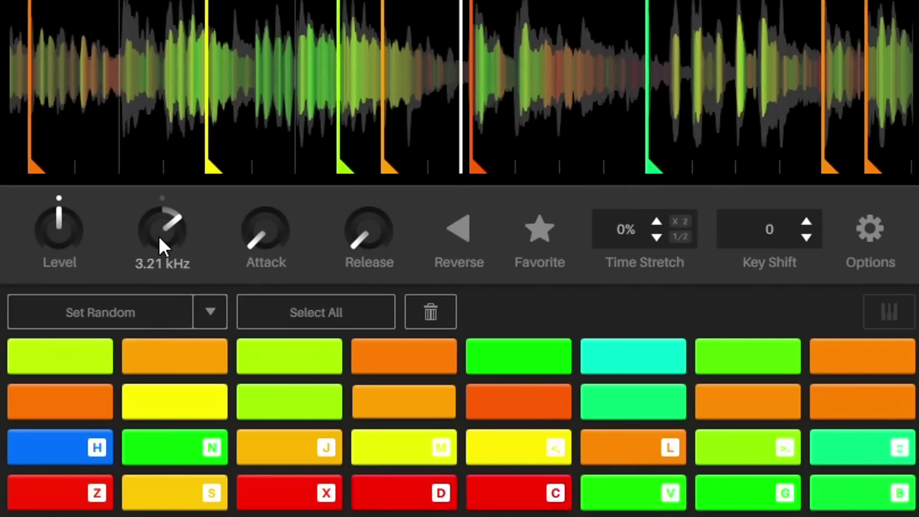
{"action": "mouse_move", "coordinate": [158, 235]}
{"action": "left_mouse_down"}
{"action": "mouse_move", "coordinate": [158, 252]}
{"action": "mouse_move", "coordinate": [158, 235]}
{"action": "left_mouse_up"}
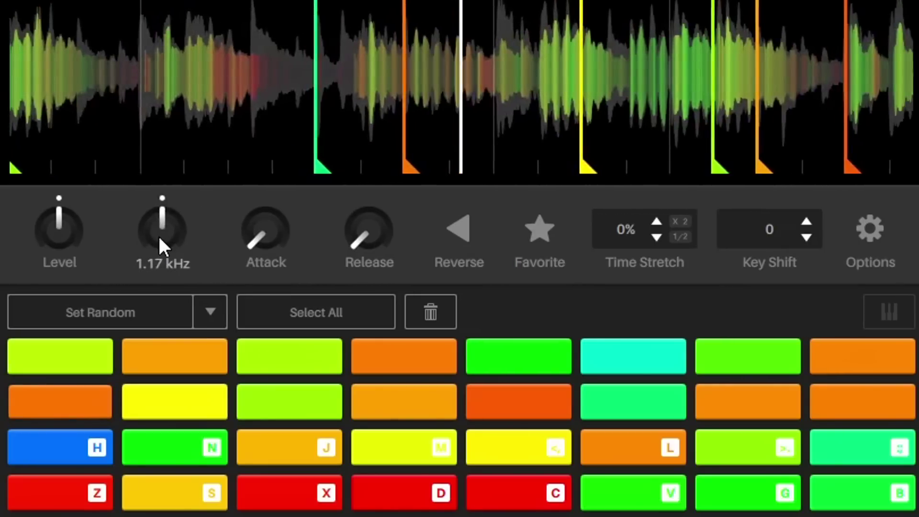
Step: Lengthen the chops' attack to 714 ms, adjust release, and toggle Reverse on then off
{"action": "mouse_move", "coordinate": [248, 235]}
{"action": "mouse_move", "coordinate": [254, 234]}
{"action": "left_mouse_down"}
{"action": "mouse_move", "coordinate": [254, 203]}
{"action": "mouse_move", "coordinate": [254, 245]}
{"action": "left_mouse_up"}
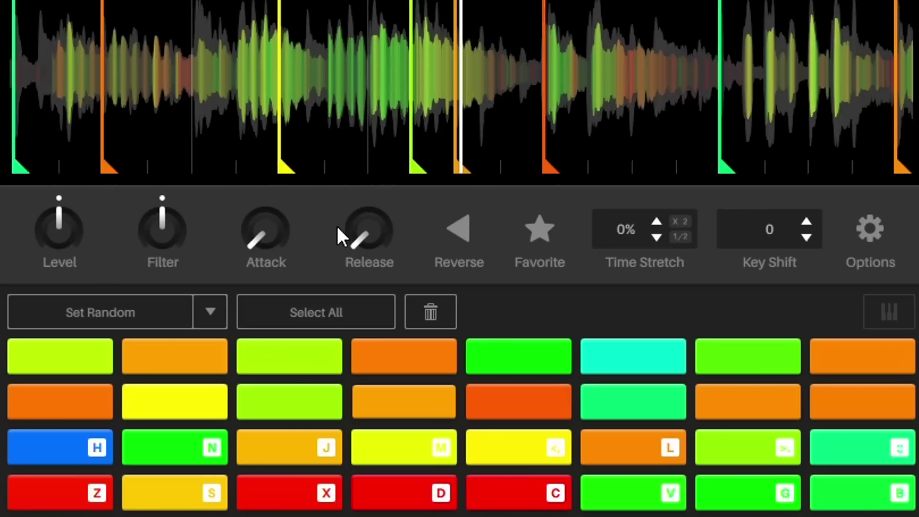
{"action": "mouse_move", "coordinate": [354, 240]}
{"action": "left_mouse_down"}
{"action": "mouse_move", "coordinate": [355, 229]}
{"action": "mouse_move", "coordinate": [355, 240]}
{"action": "left_mouse_up"}
{"action": "left_click", "coordinate": [460, 233]}
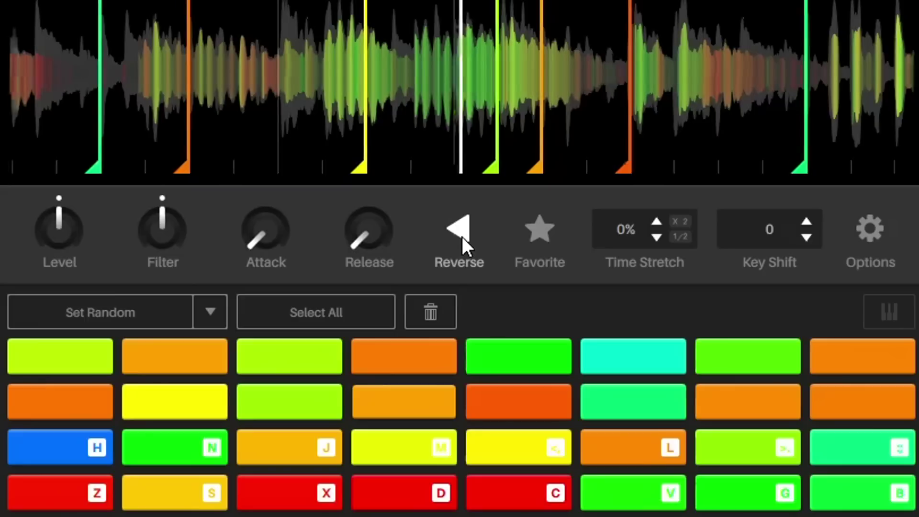
{"action": "left_click", "coordinate": [462, 237]}
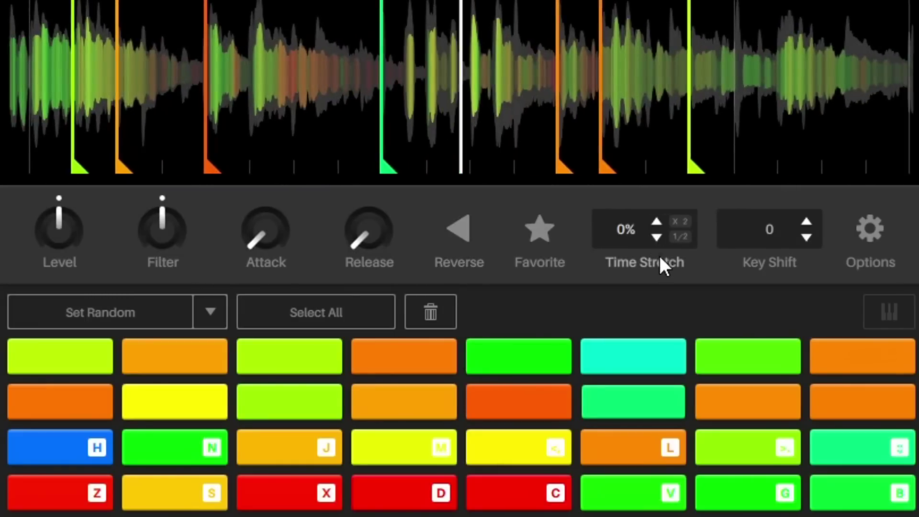